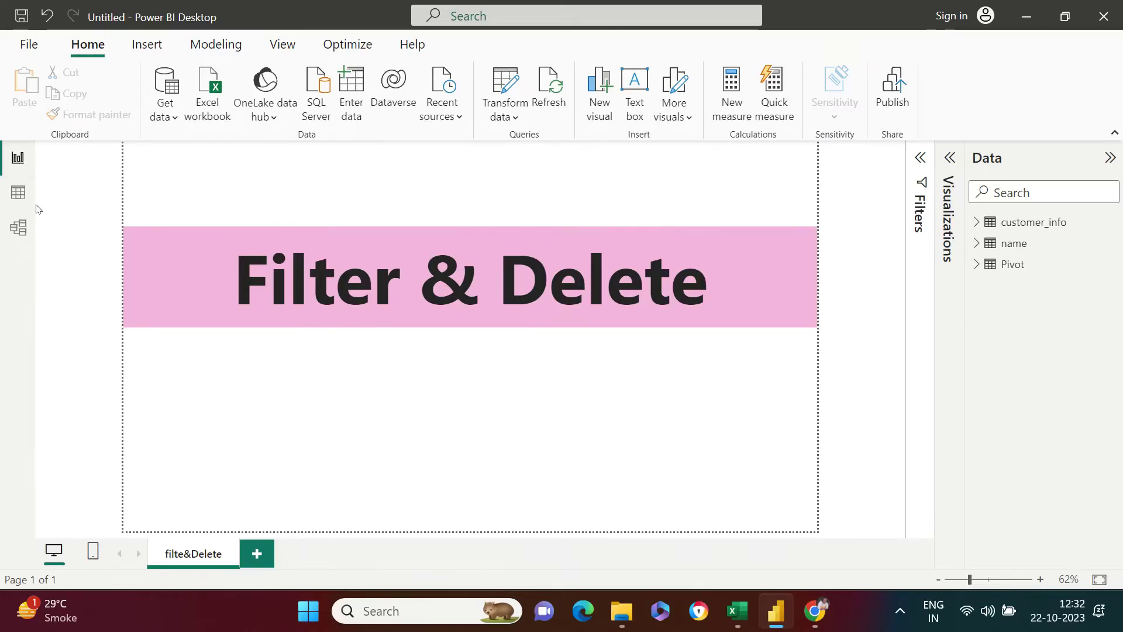
- Show the name table's 13 Name and Gender rows in table view, then open Power Query Editor
left_click(19, 192)
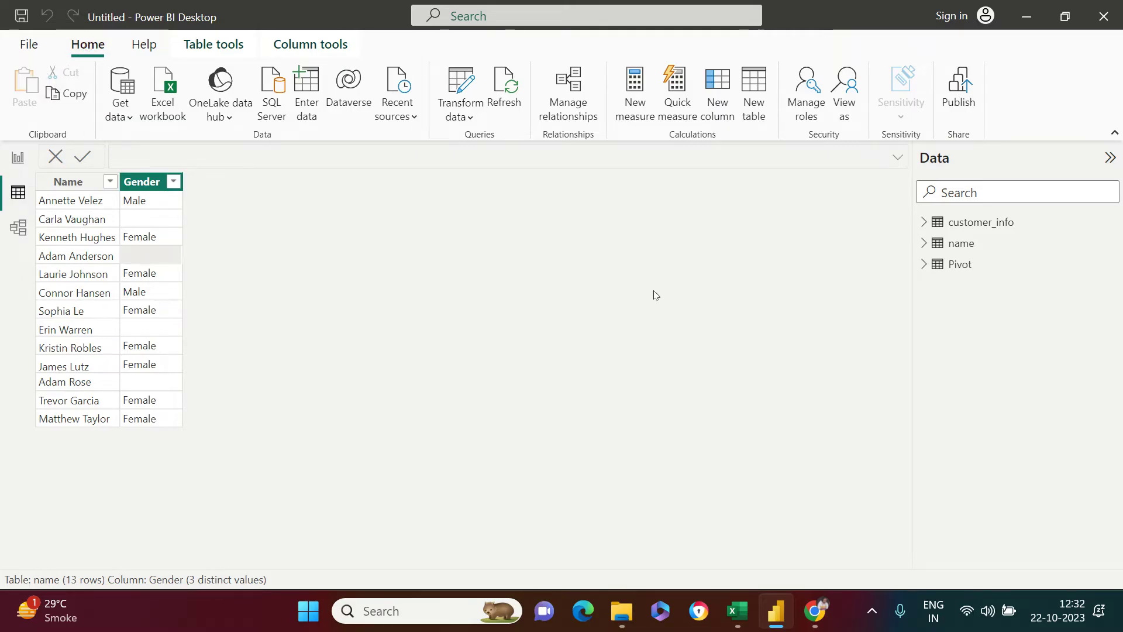
left_click(473, 87)
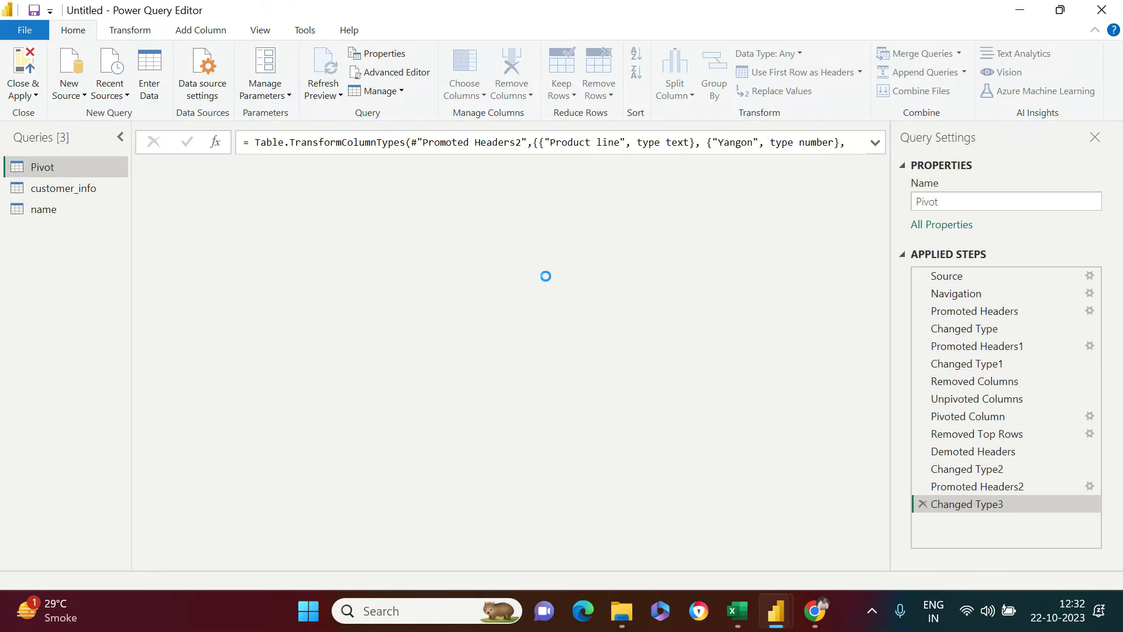
- Filter null genders out of the name query and apply the changes to Power BI
left_click(89, 205)
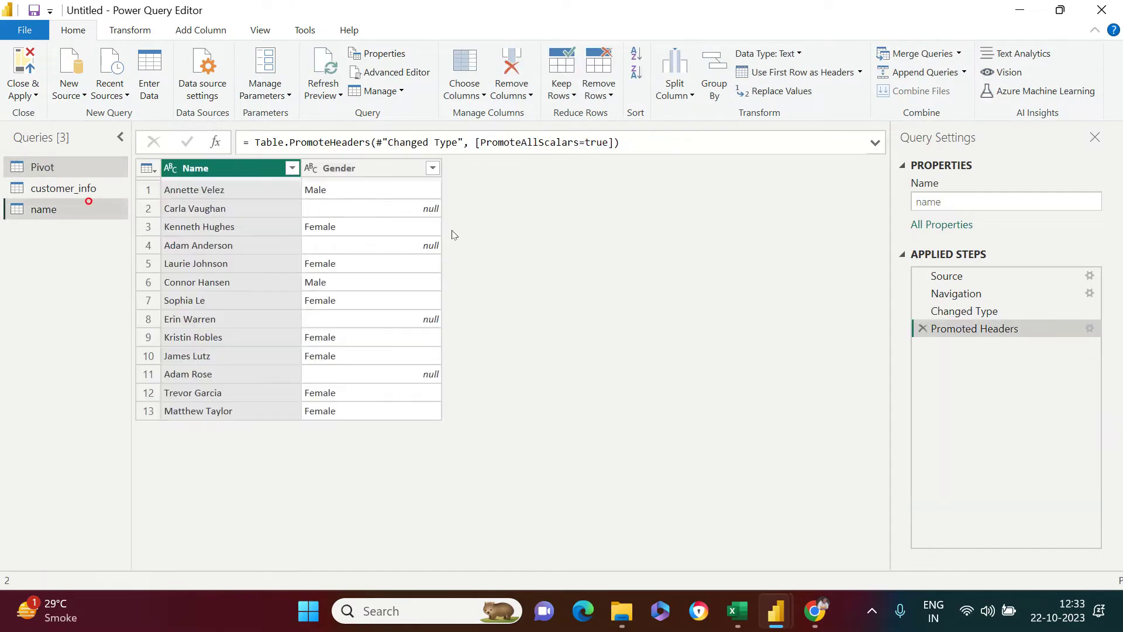
left_click(391, 208)
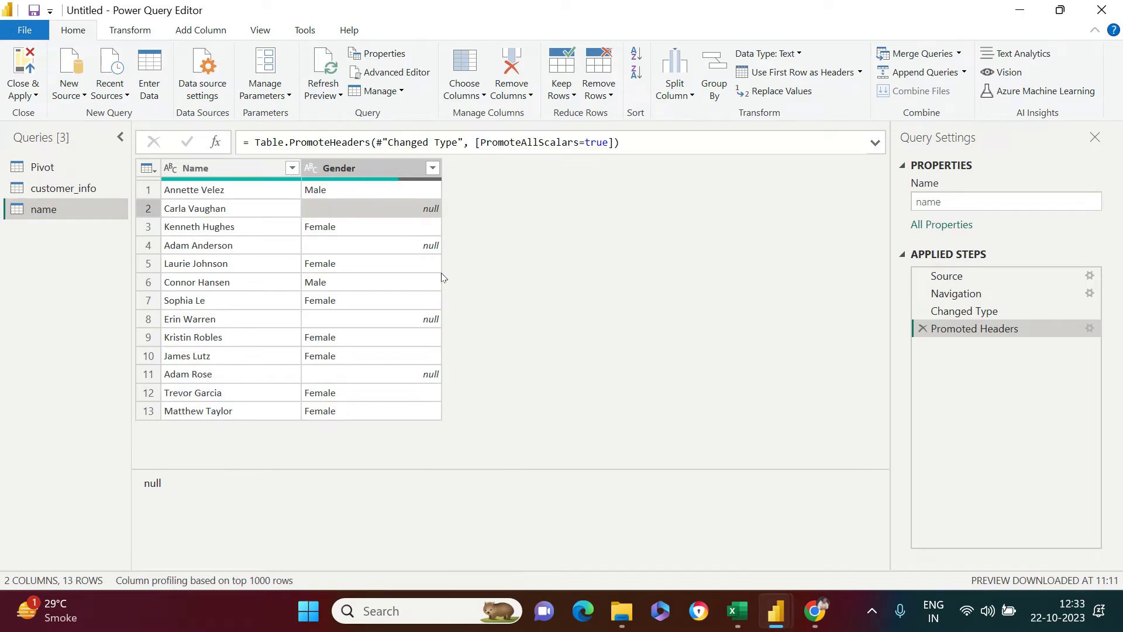
left_click(434, 169)
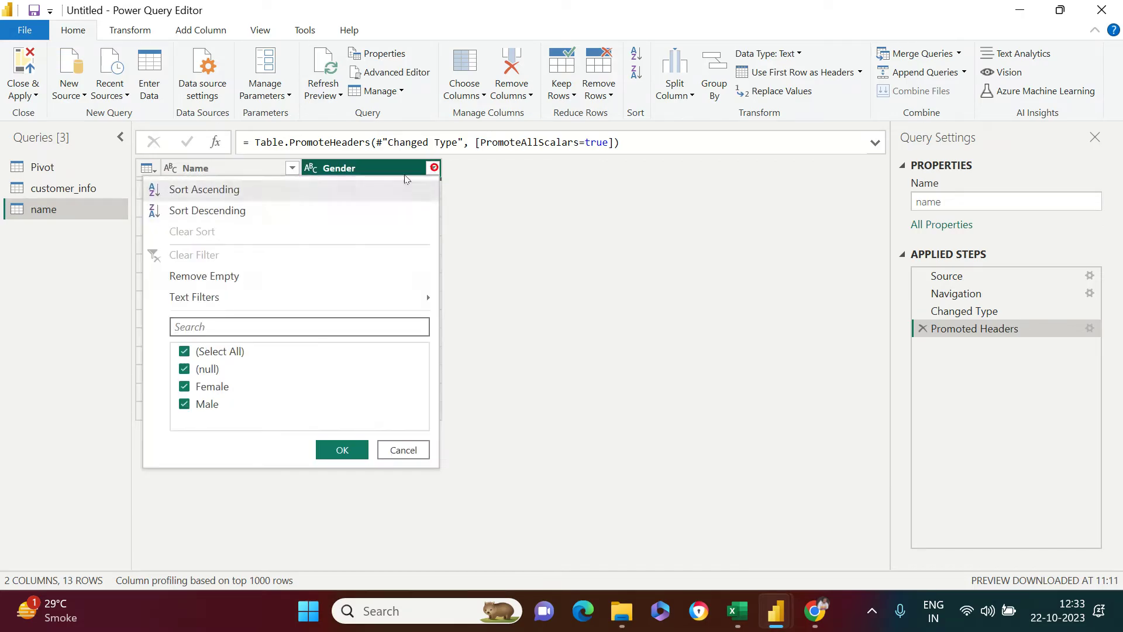
left_click(182, 369)
left_click(354, 454)
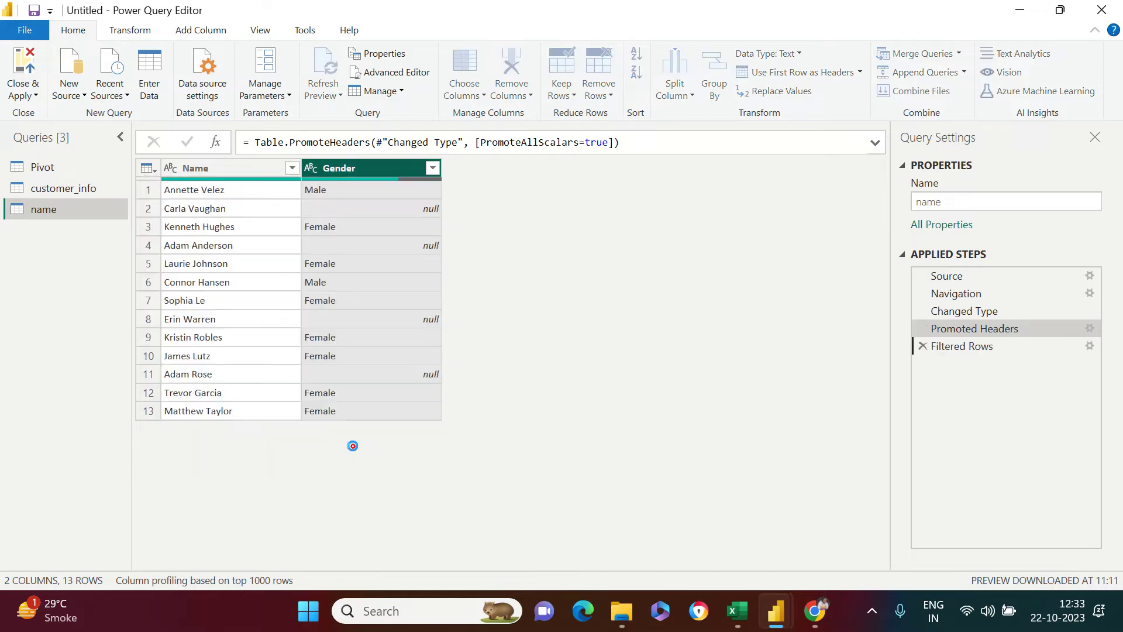
left_click(18, 67)
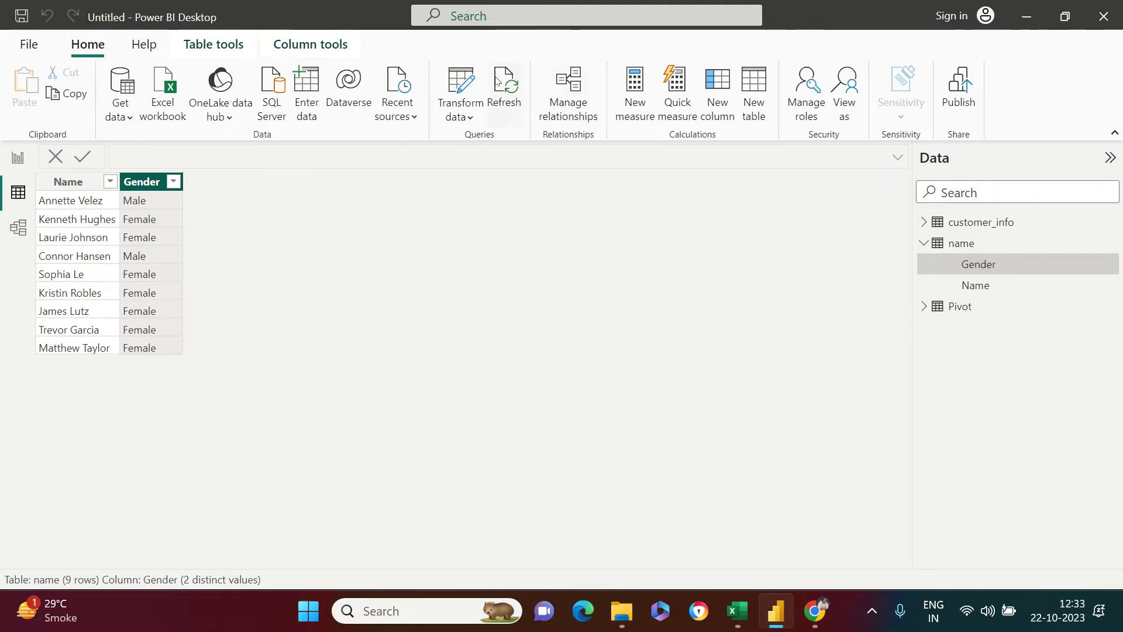
left_click(451, 73)
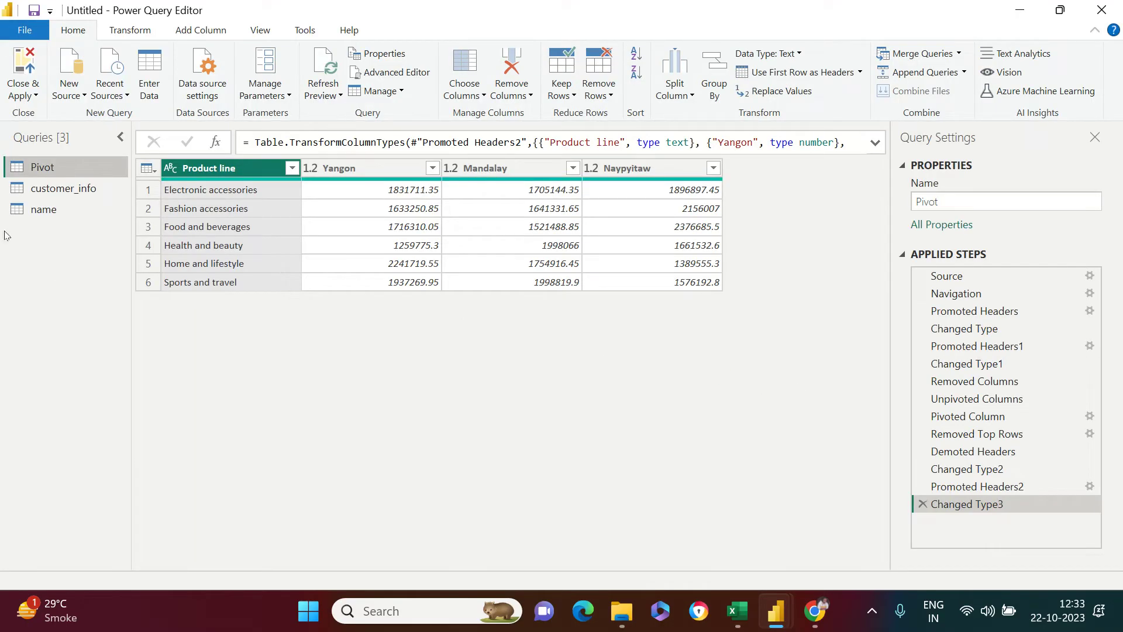
- Clear the name query's Gender filter so all 13 rows, including null genders, return
left_click(67, 189)
left_click(69, 209)
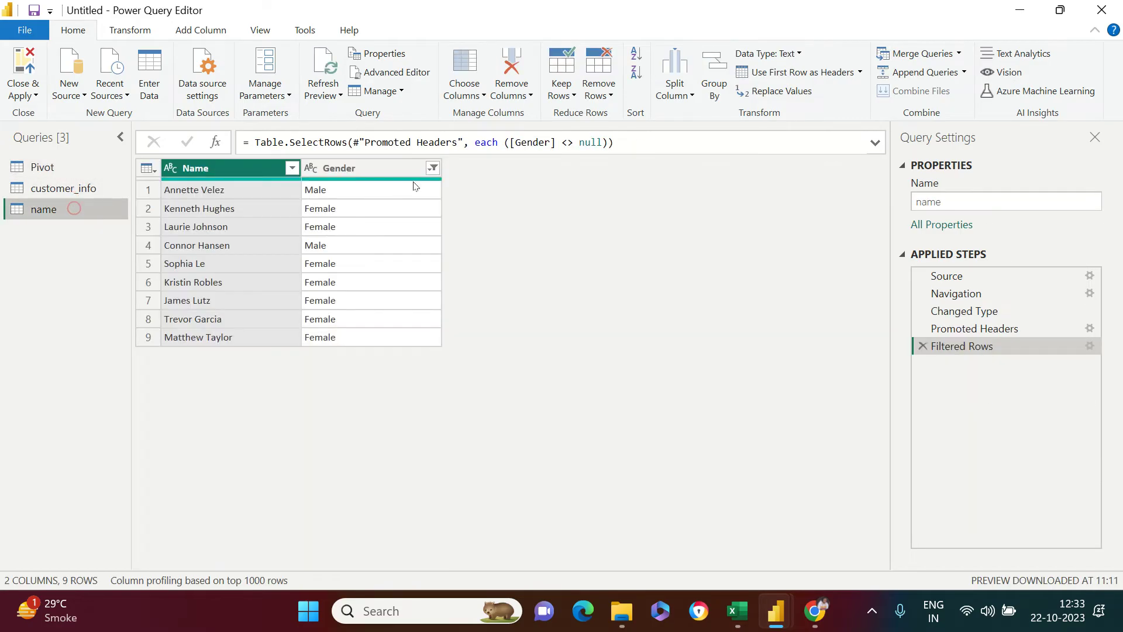
left_click(433, 168)
left_click(263, 259)
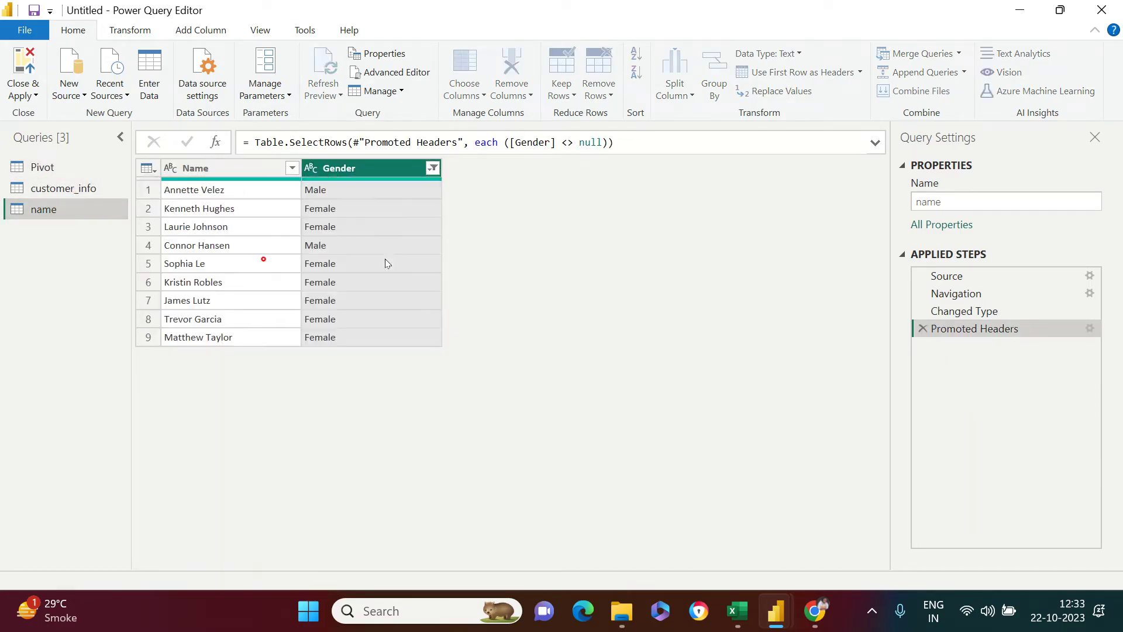
left_click(388, 319)
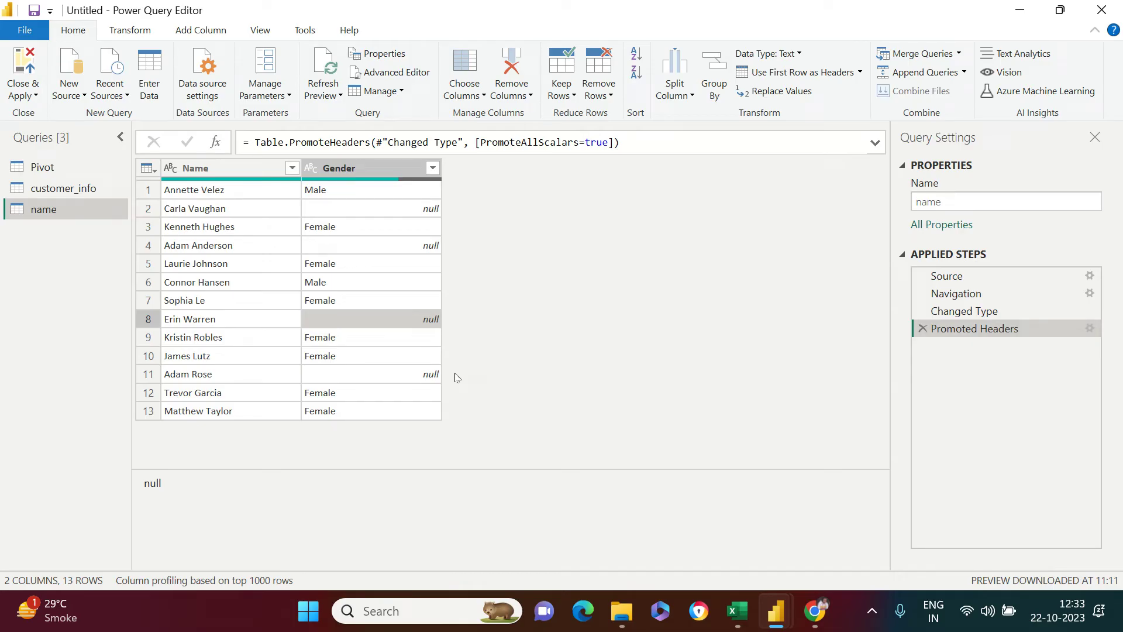
left_click(379, 210)
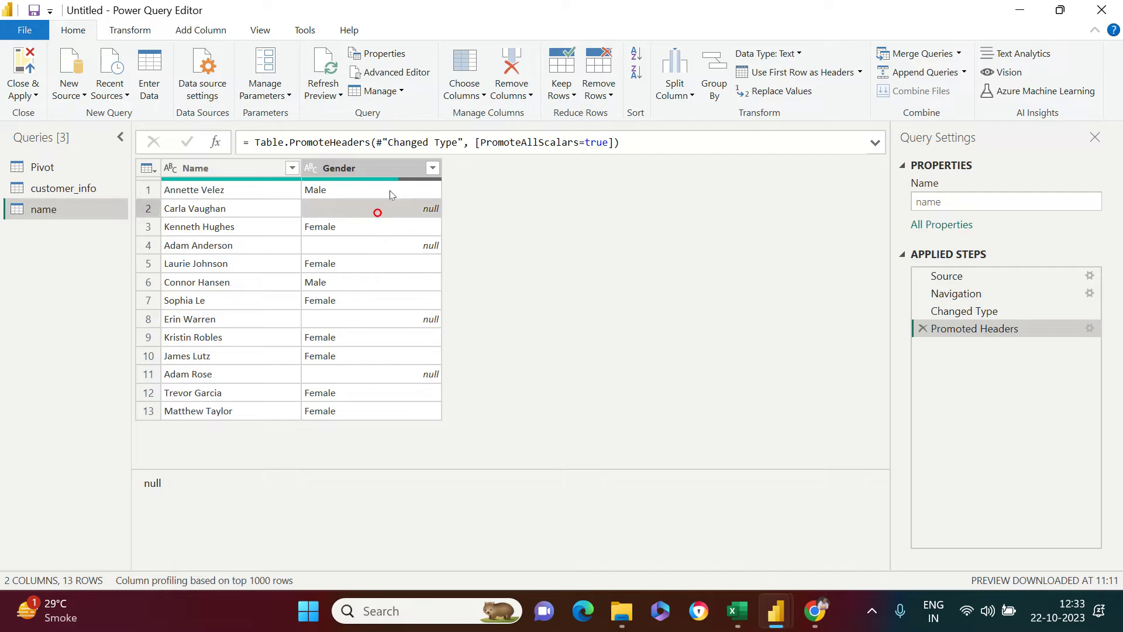
left_click(389, 191)
left_click(432, 168)
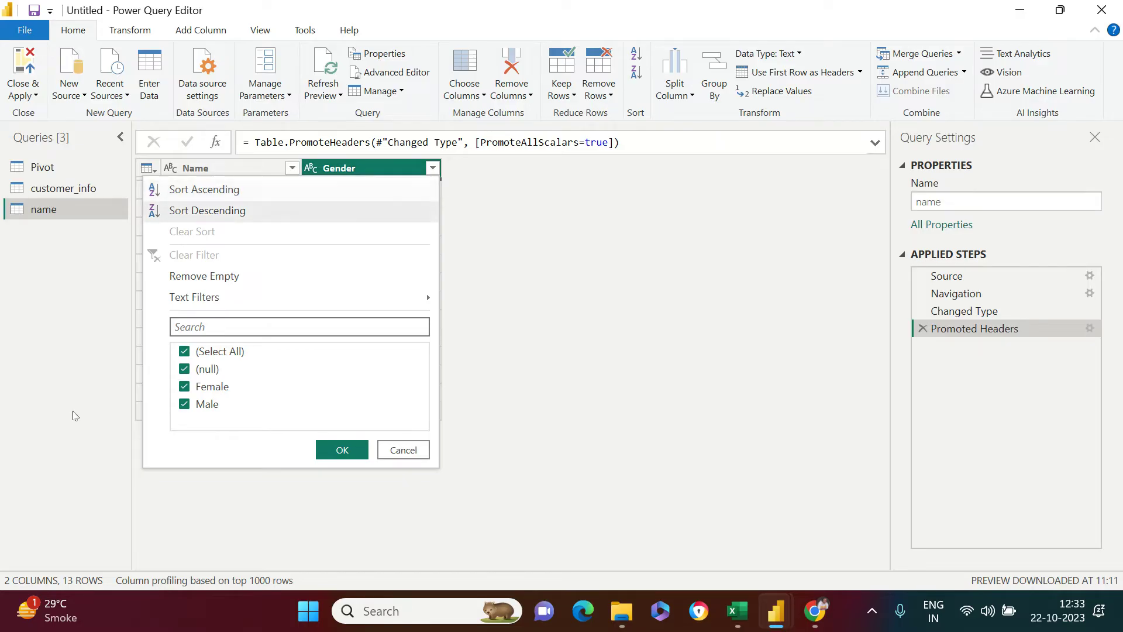
- Try the Gender filter options, ending with a filter that keeps only null-gender rows
left_click(182, 370)
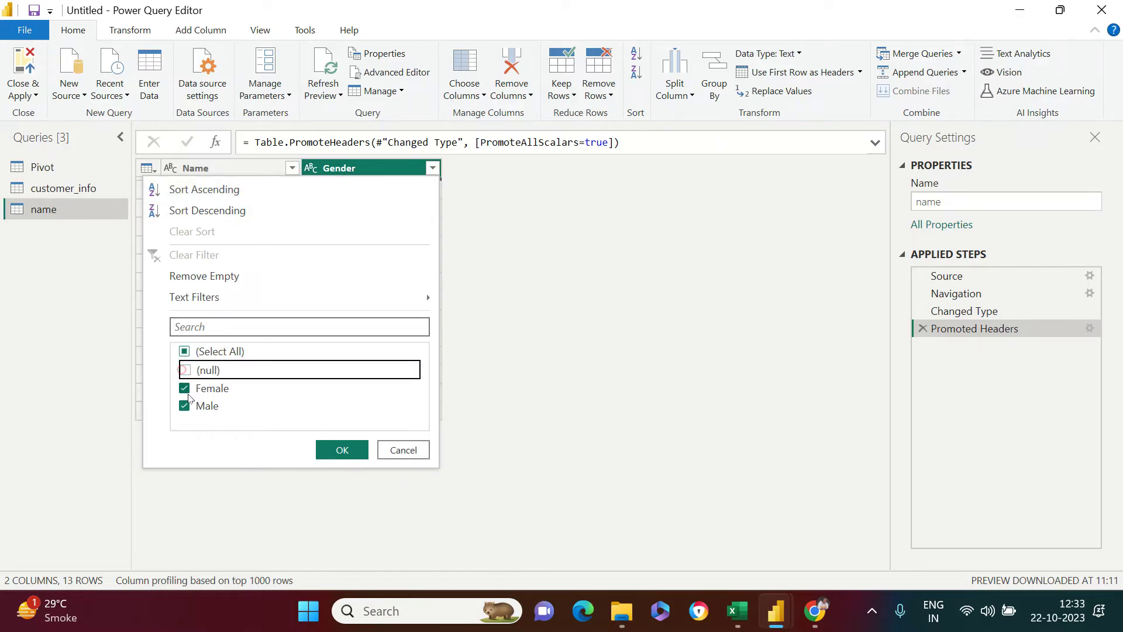
left_click(403, 450)
left_click(397, 230)
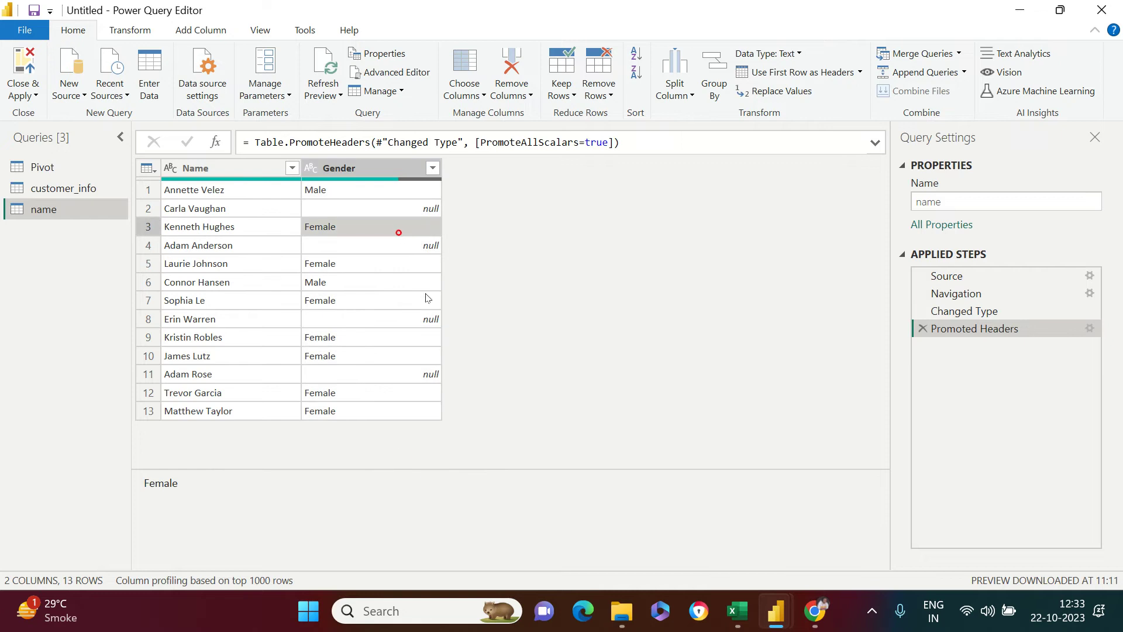
left_click(432, 168)
left_click(185, 369)
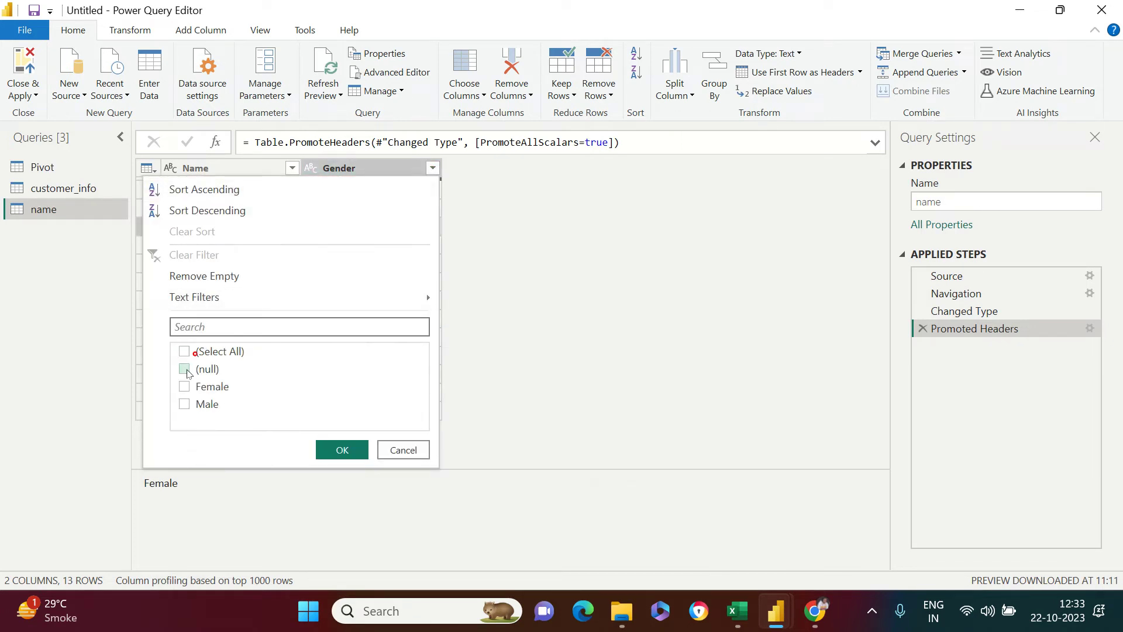
left_click(337, 450)
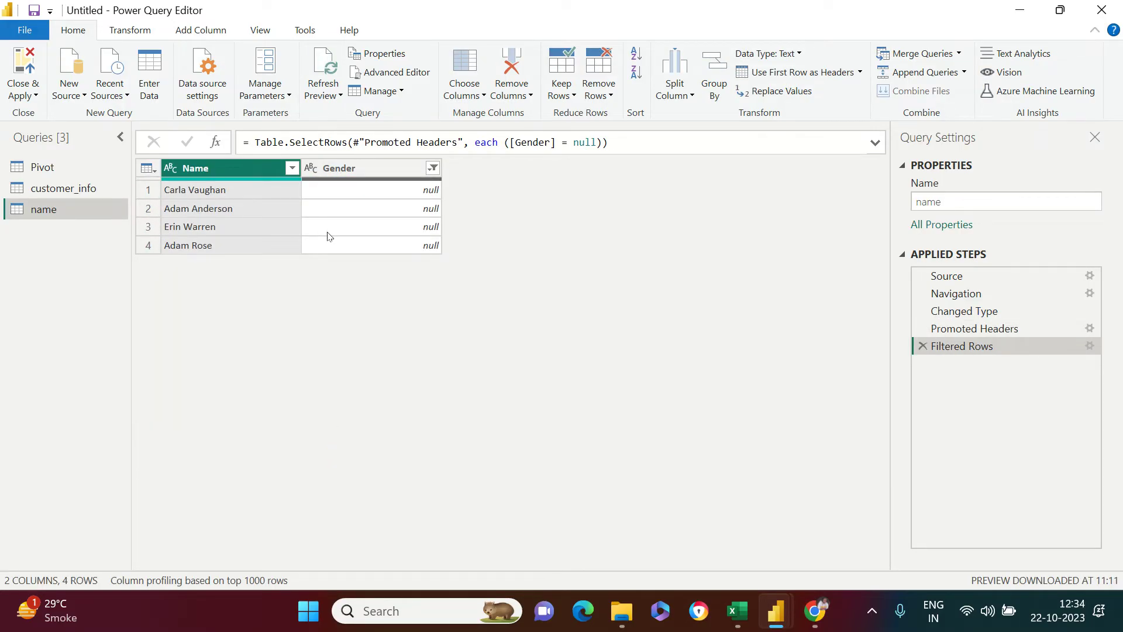
- Remove the null-only filter and exclude null genders instead, leaving 9 rows
left_click(433, 168)
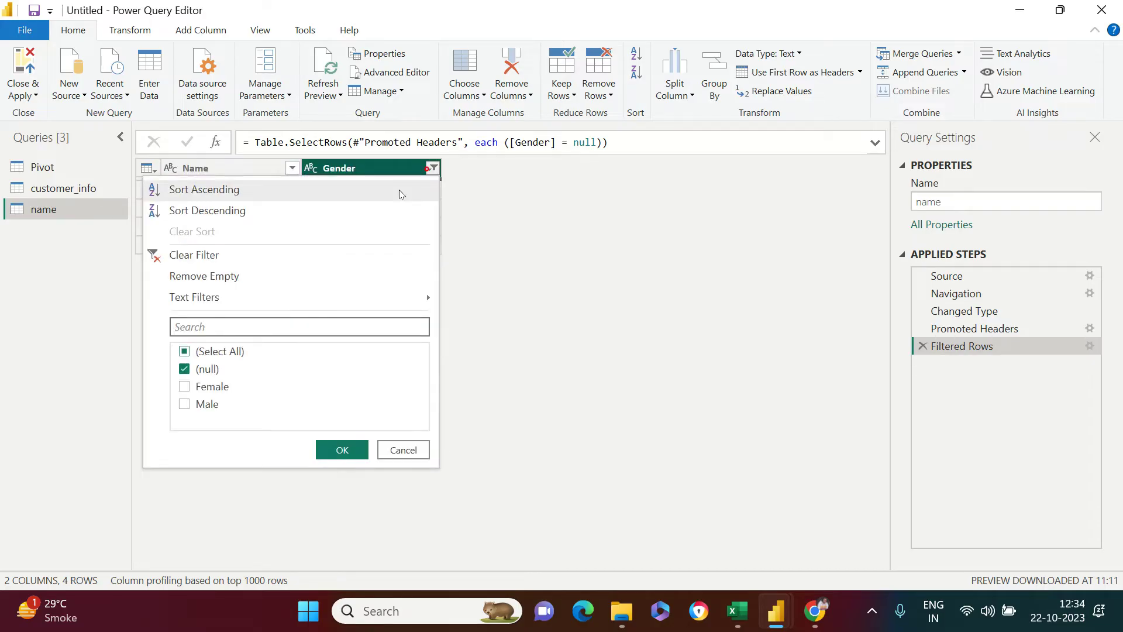
left_click(269, 256)
left_click(432, 169)
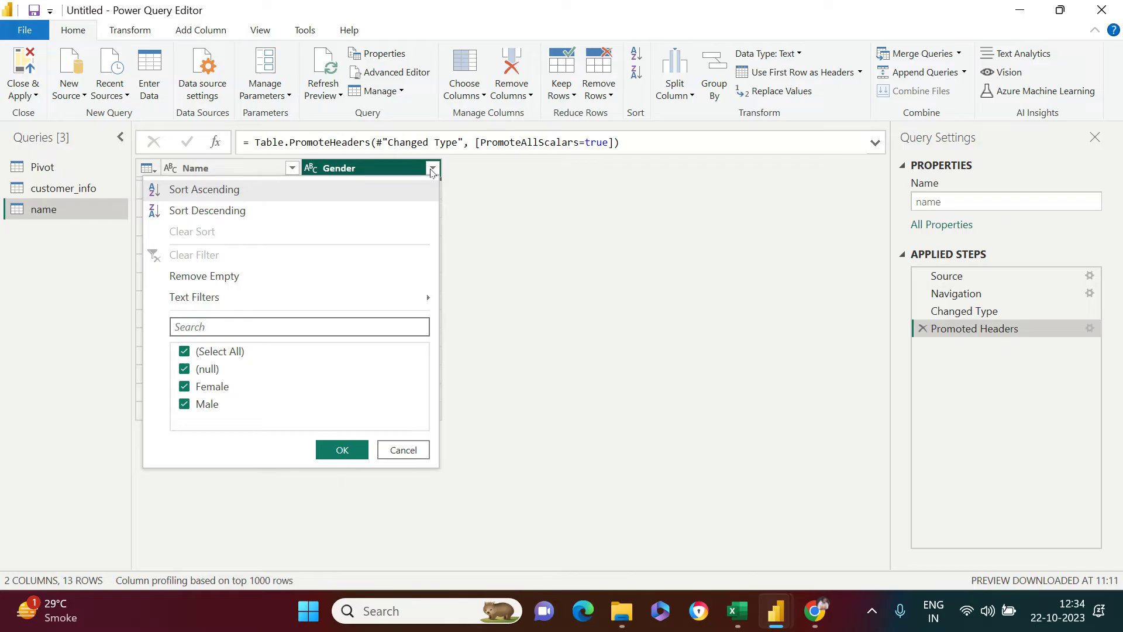
left_click(184, 371)
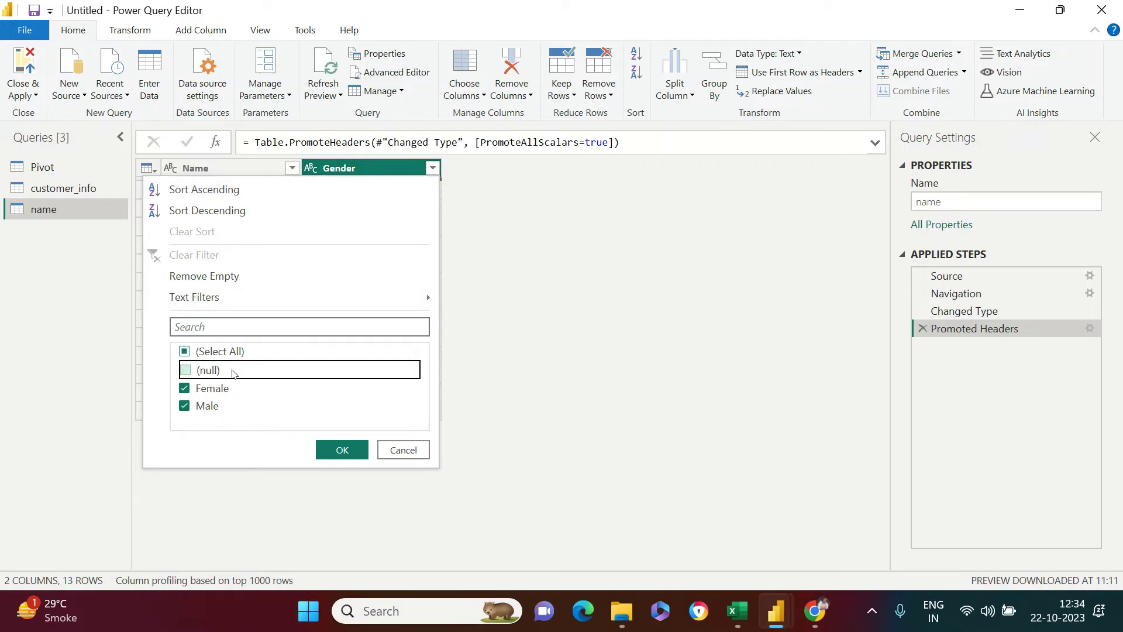
left_click(342, 450)
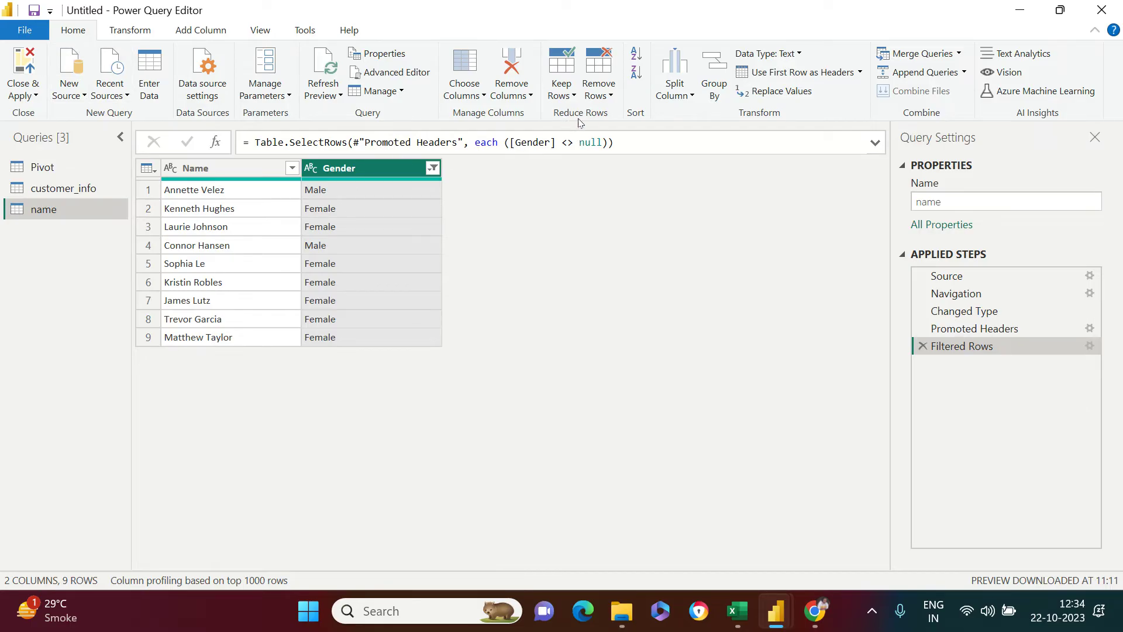
- Keep the top 9 rows of the name query and apply the changes to Power BI Desktop
left_click(559, 98)
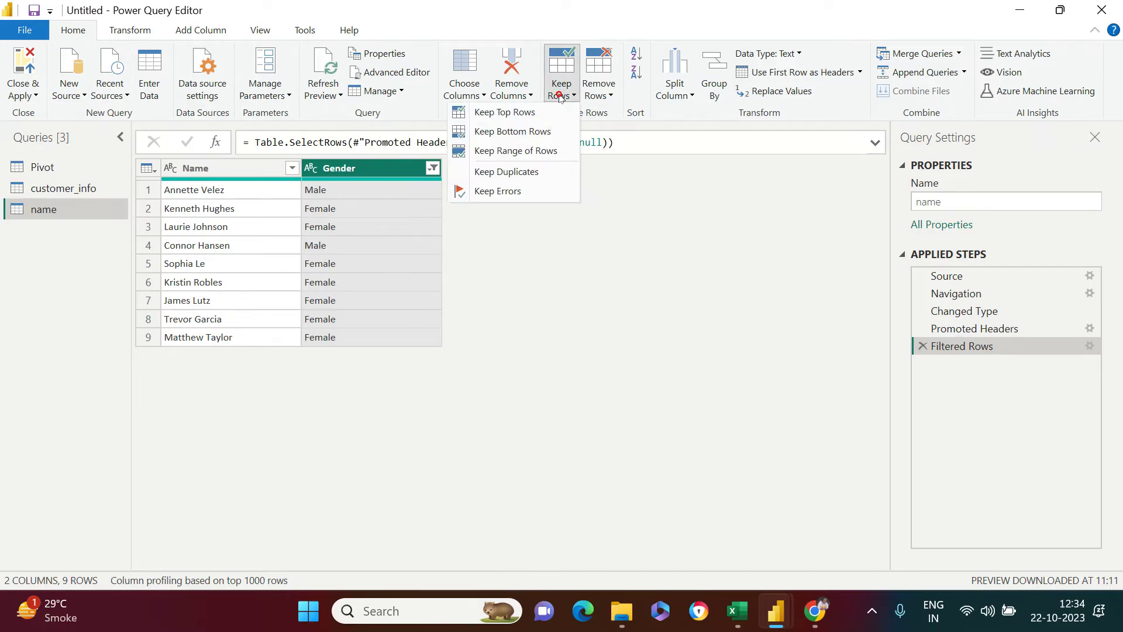
left_click(531, 115)
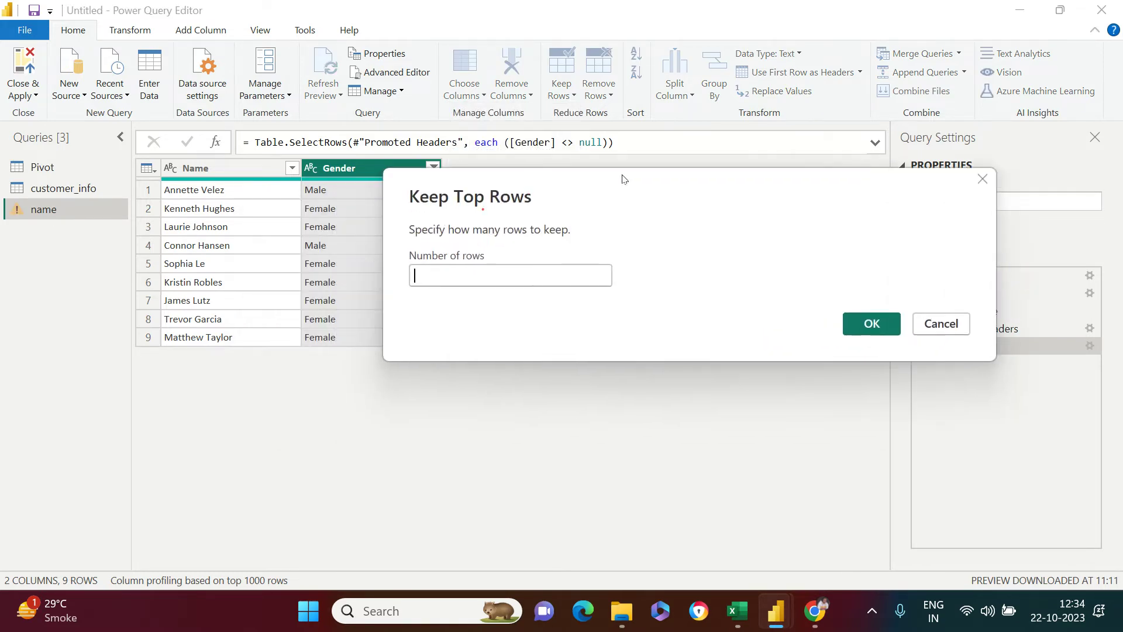
left_click_drag(623, 178, 684, 143)
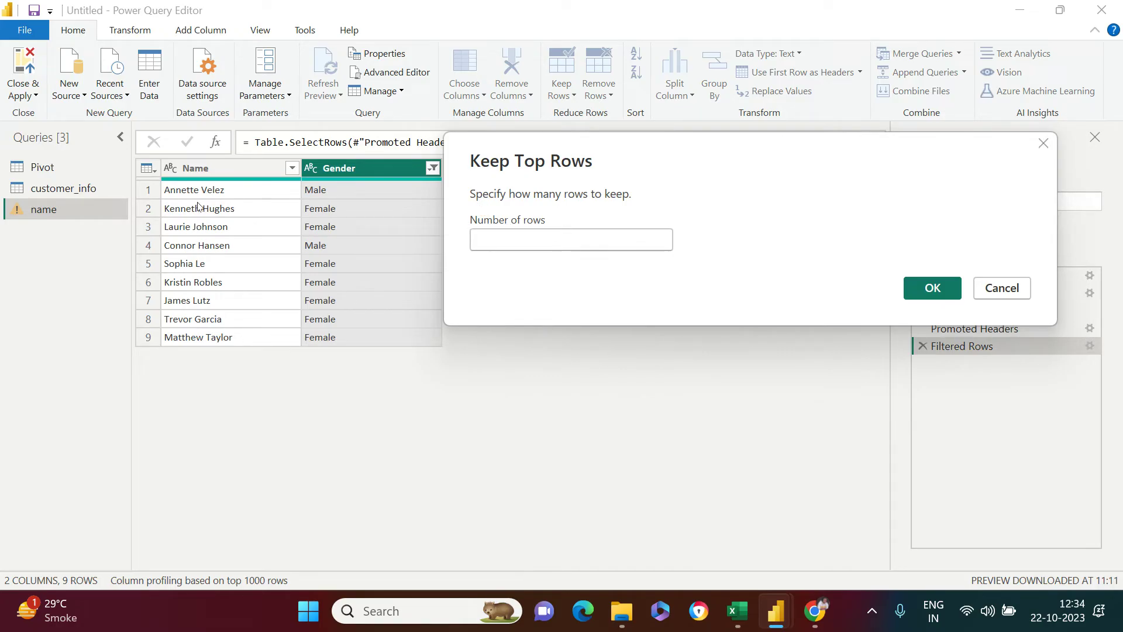
left_click(552, 244)
type("6")
left_click(926, 287)
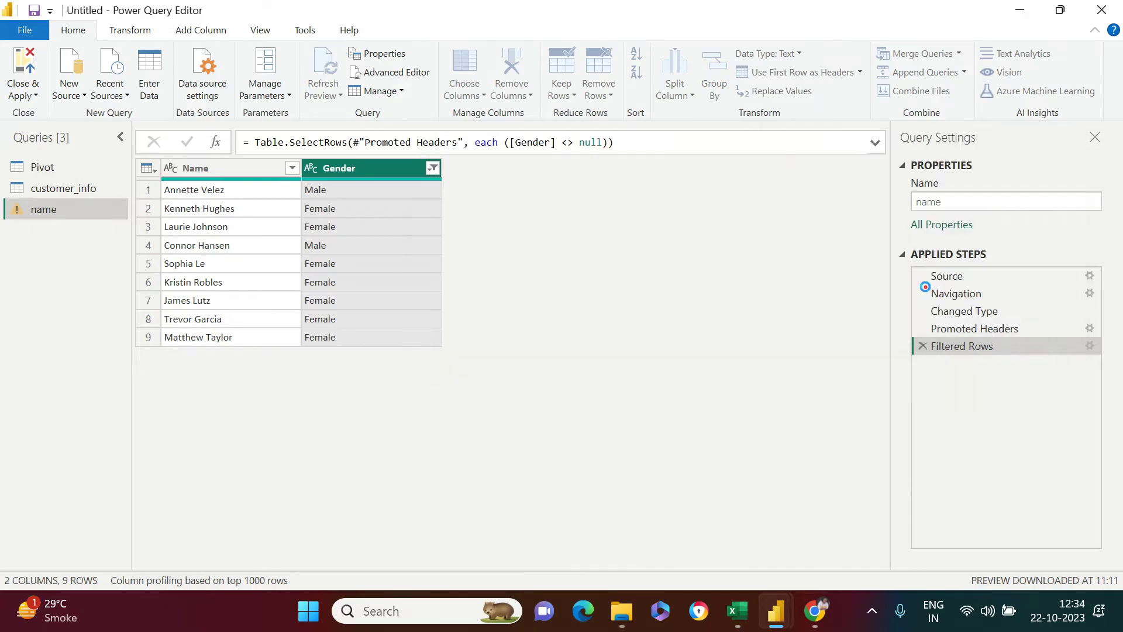
left_click(346, 187)
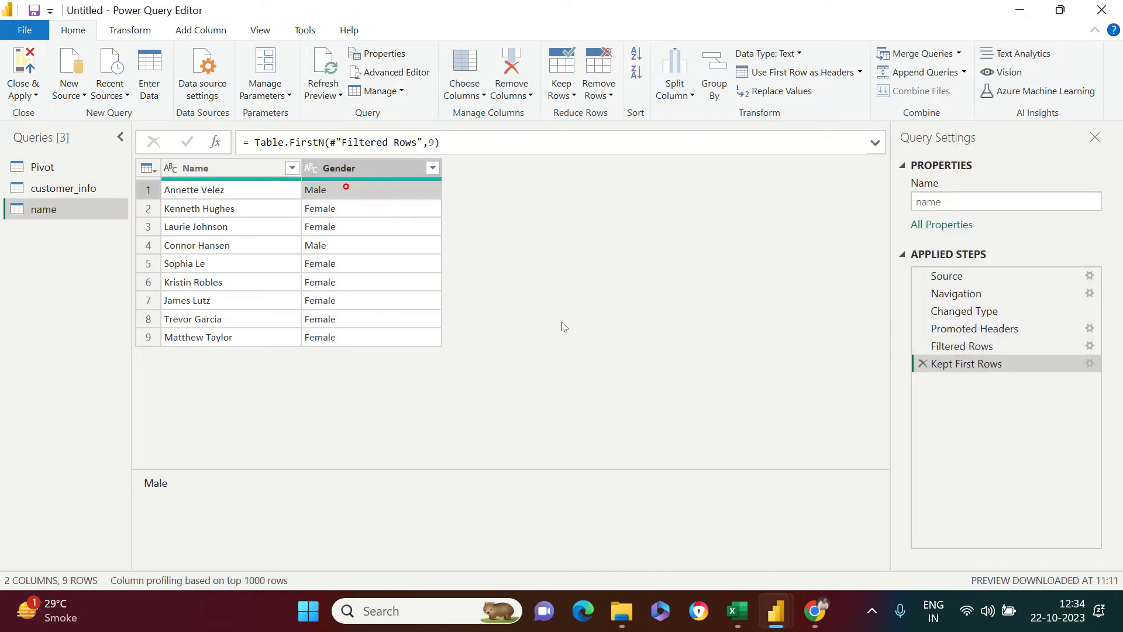
left_click(349, 307)
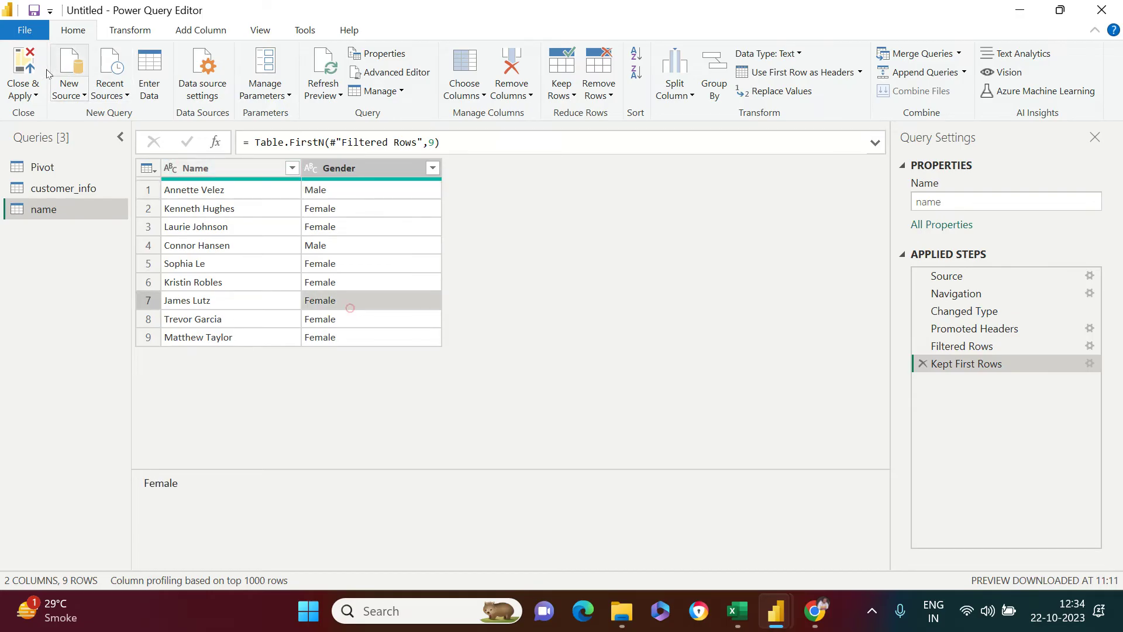
left_click(23, 69)
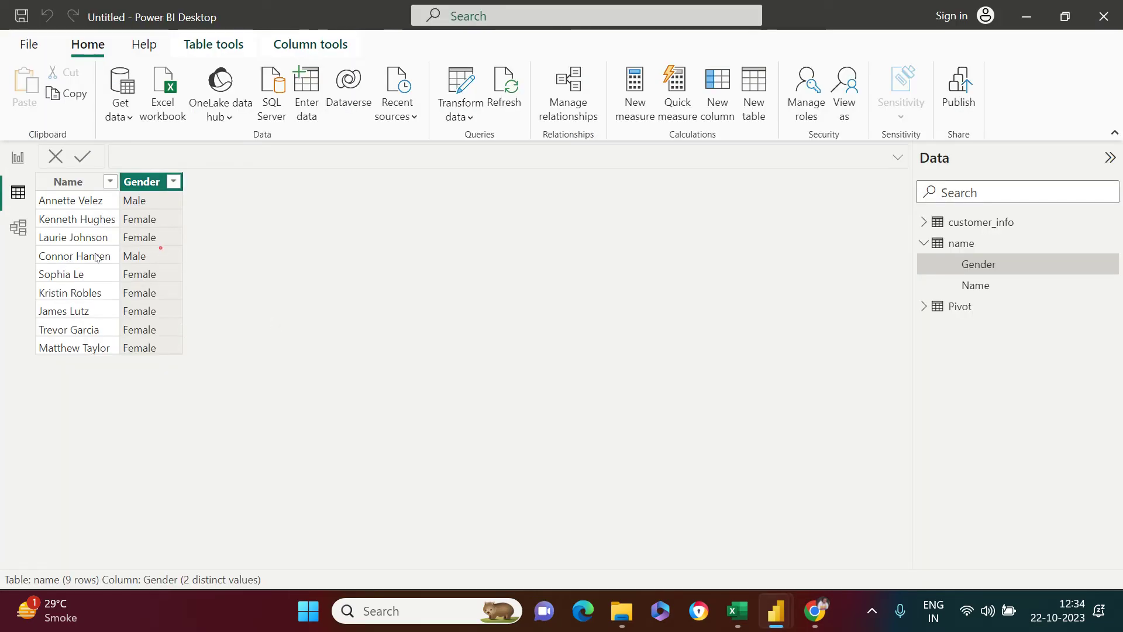
- Check the loaded table's Gender values, then return to the name query in Power Query Editor
left_click(160, 248)
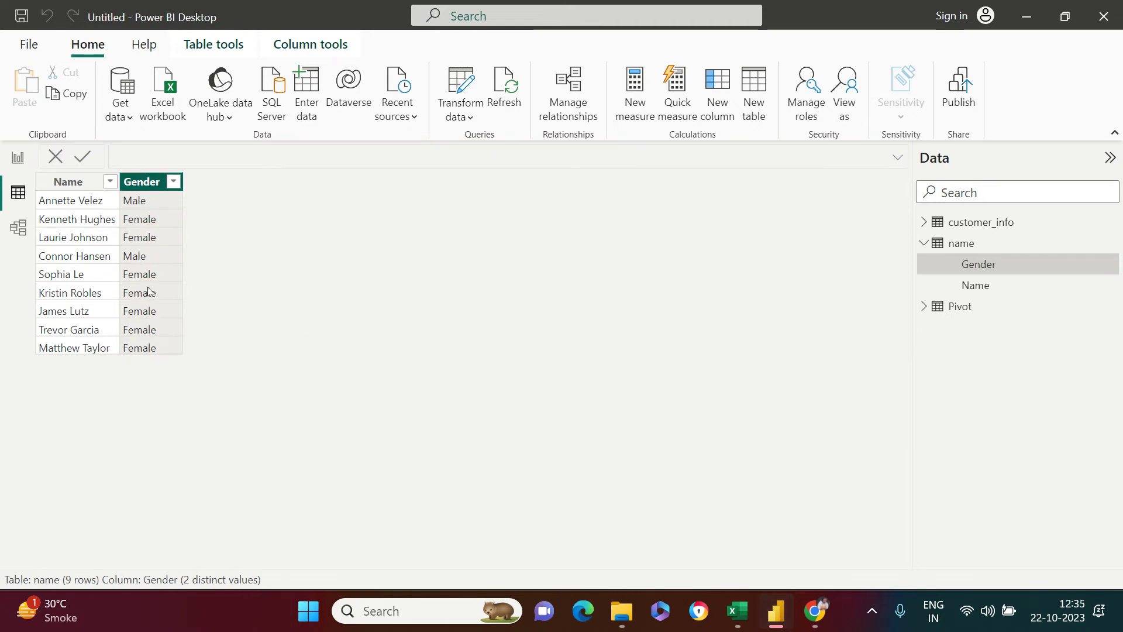
left_click(147, 274)
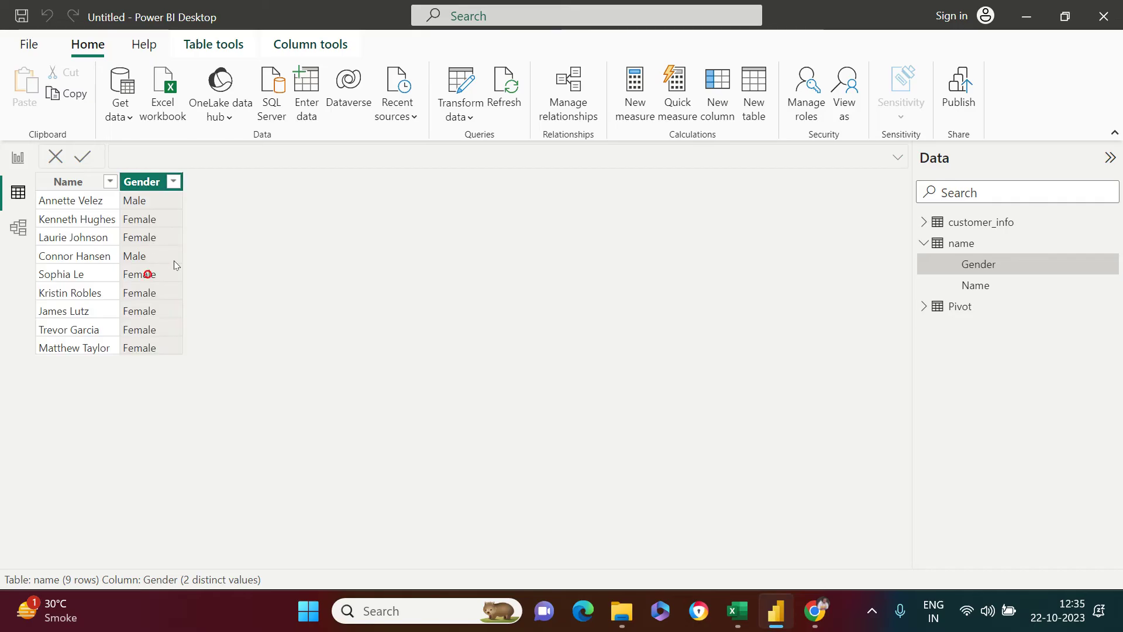
left_click(153, 241)
left_click(462, 68)
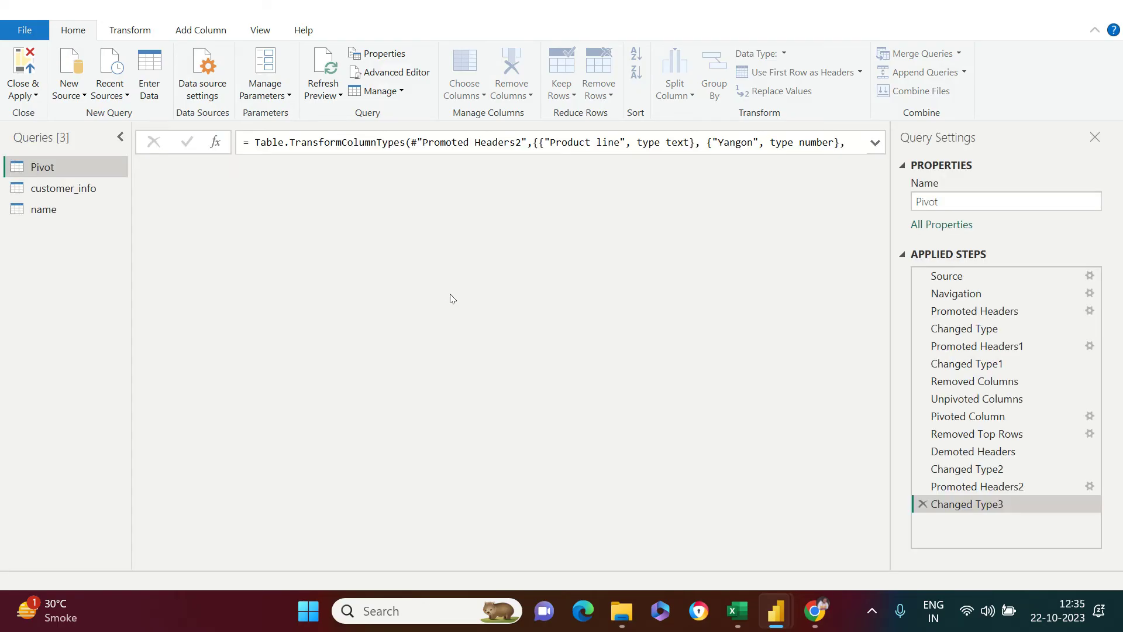
left_click(46, 210)
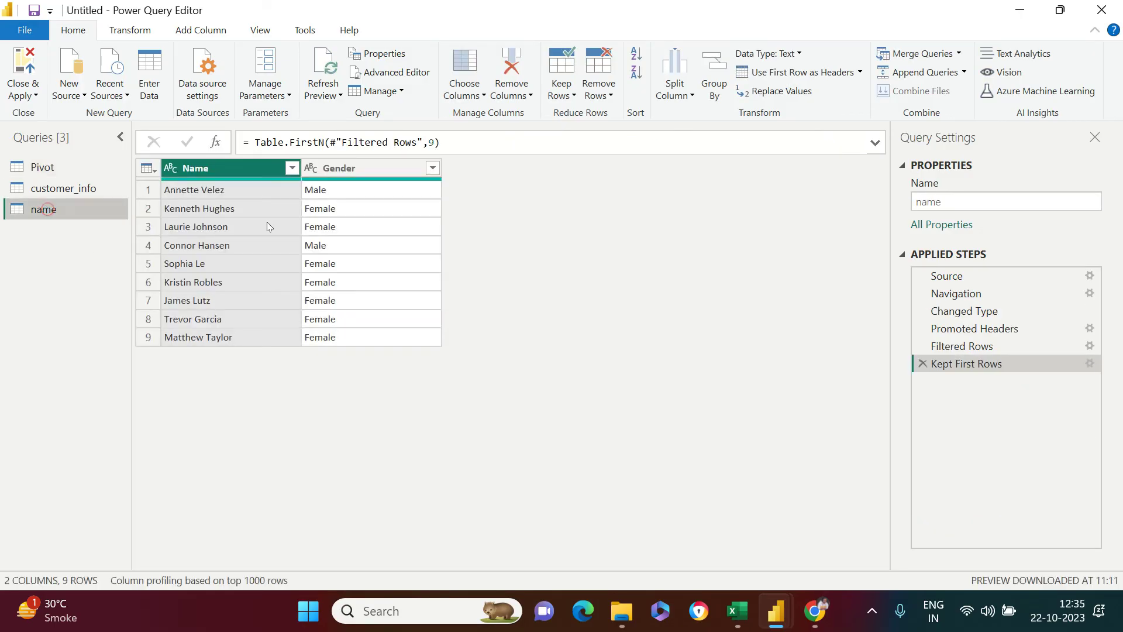
- Inspect the Gender values across the name query's rows
left_click(335, 196)
left_click(339, 282)
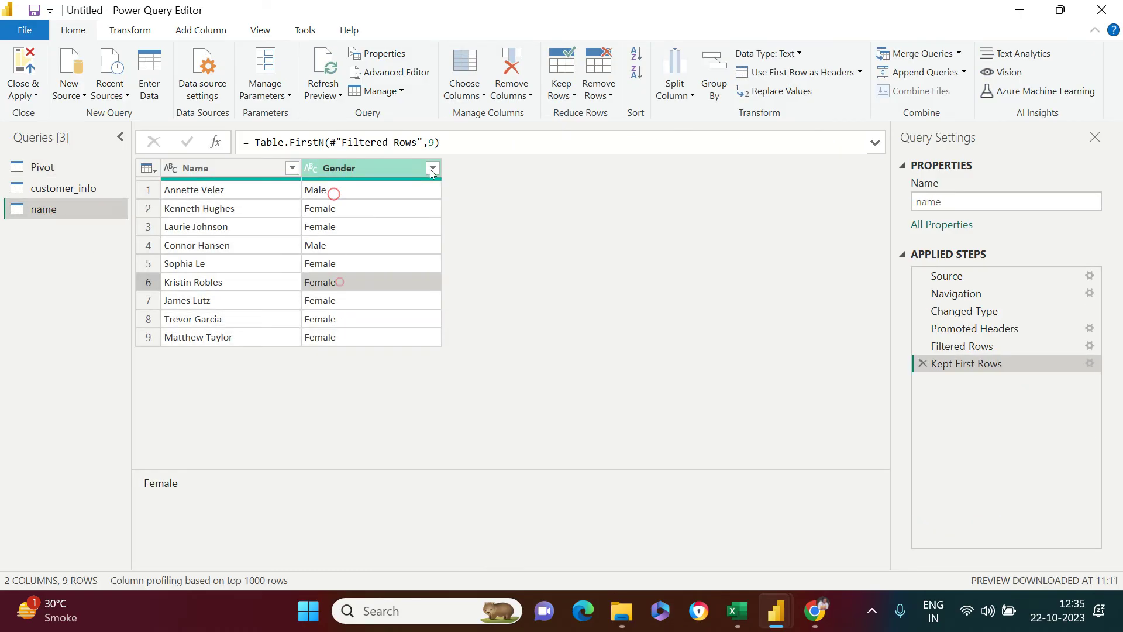
left_click(431, 169)
left_click(521, 306)
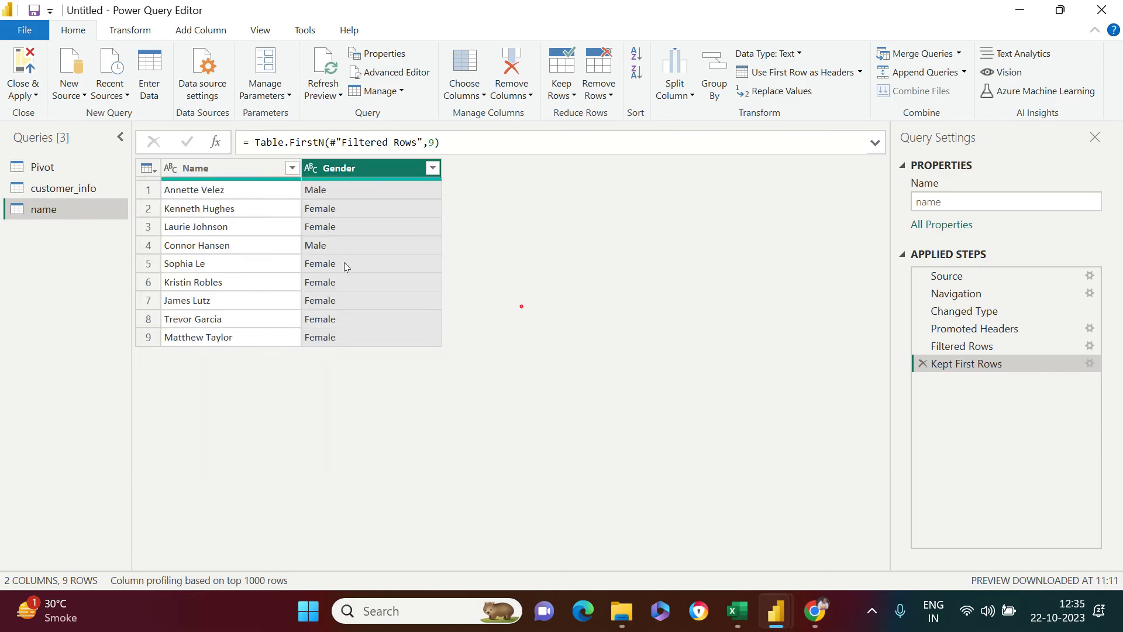
left_click(340, 246)
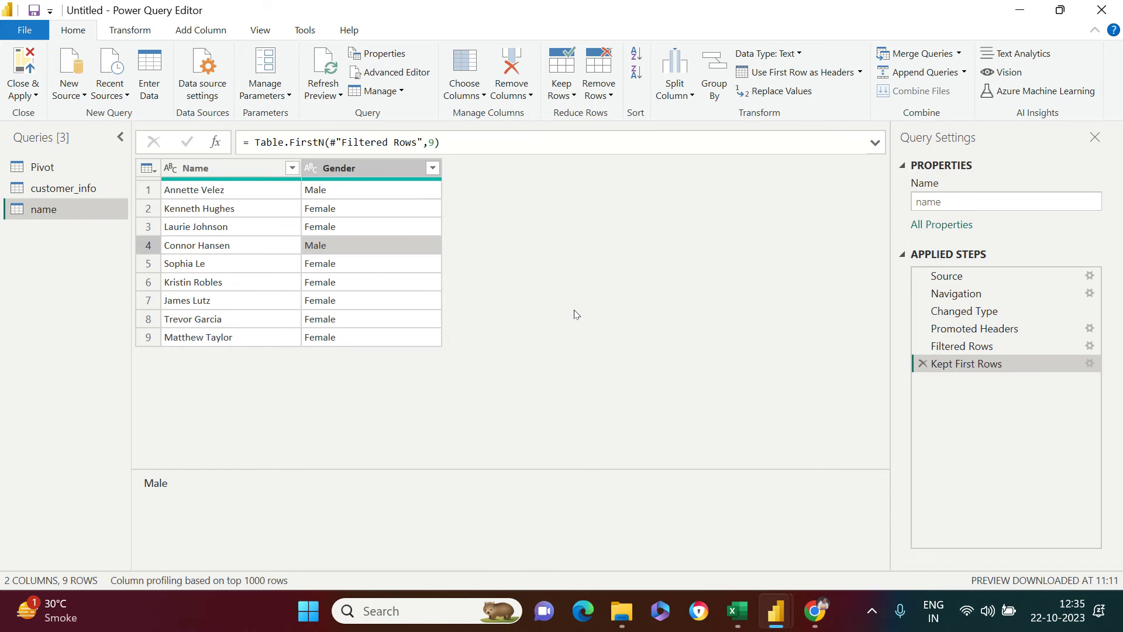
left_click(357, 213)
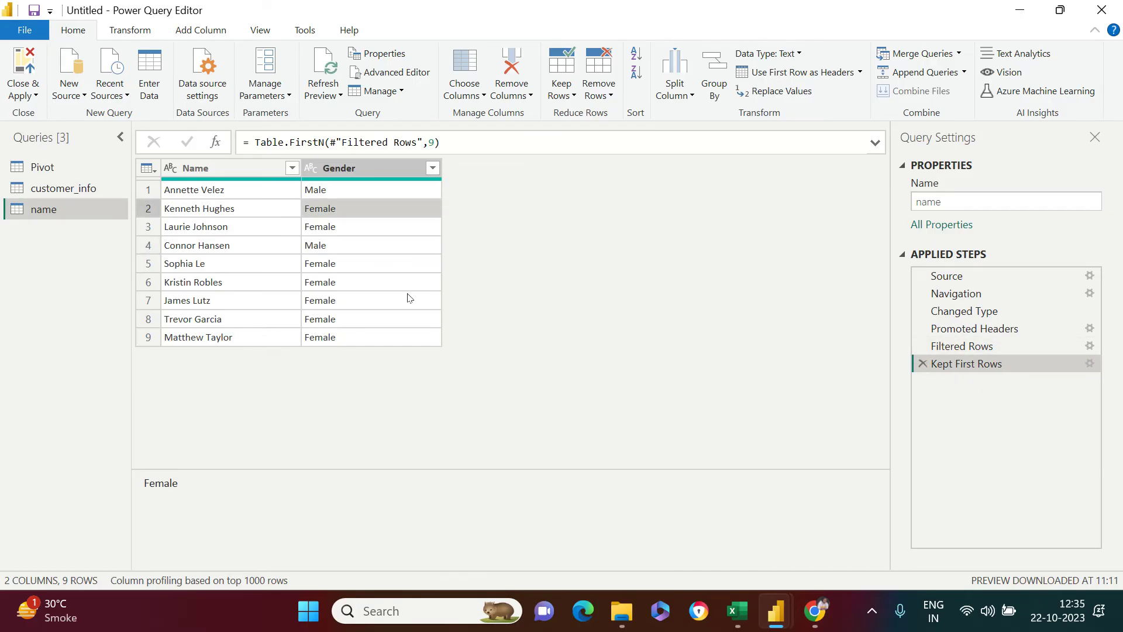
left_click(408, 298)
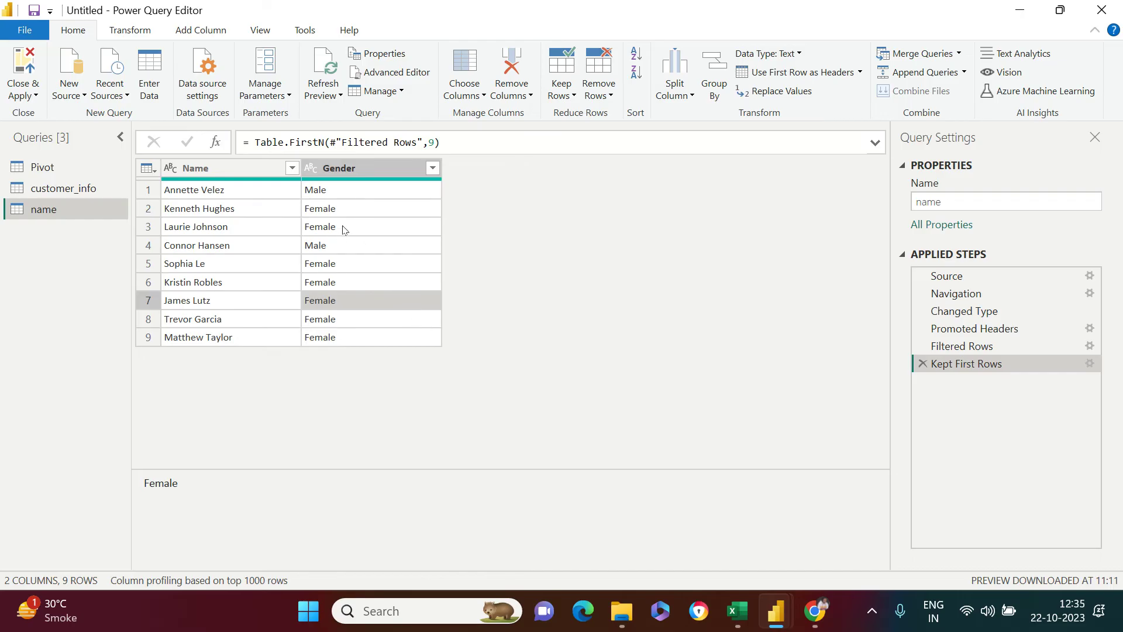
- Filter Gender to exclude Male, keeping only the 7 Female rows
left_click(432, 168)
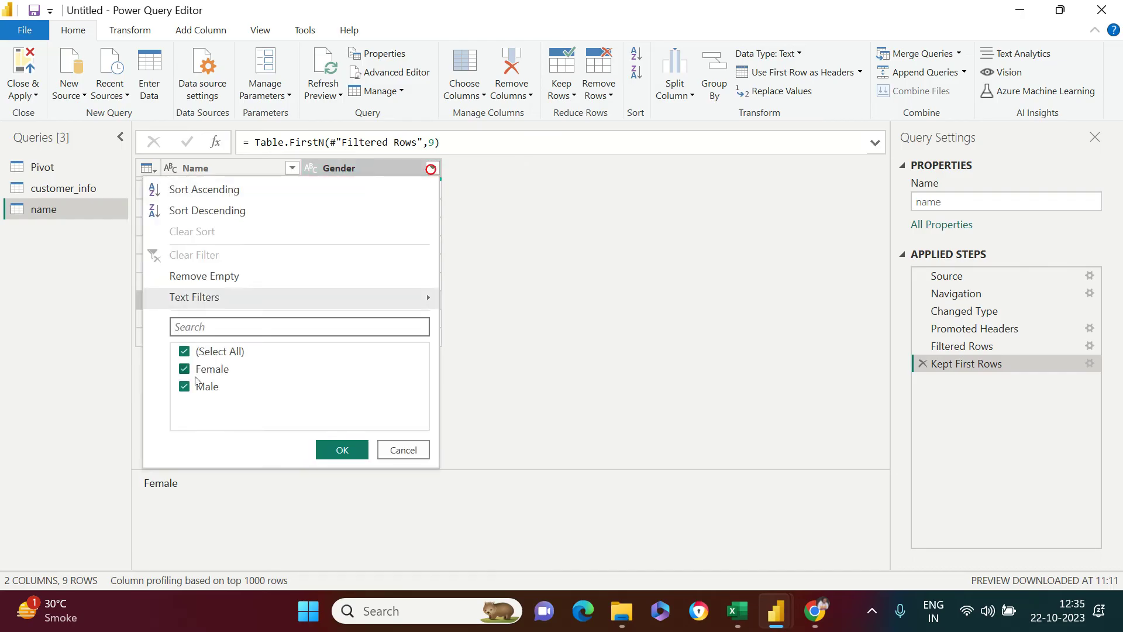
left_click(183, 387)
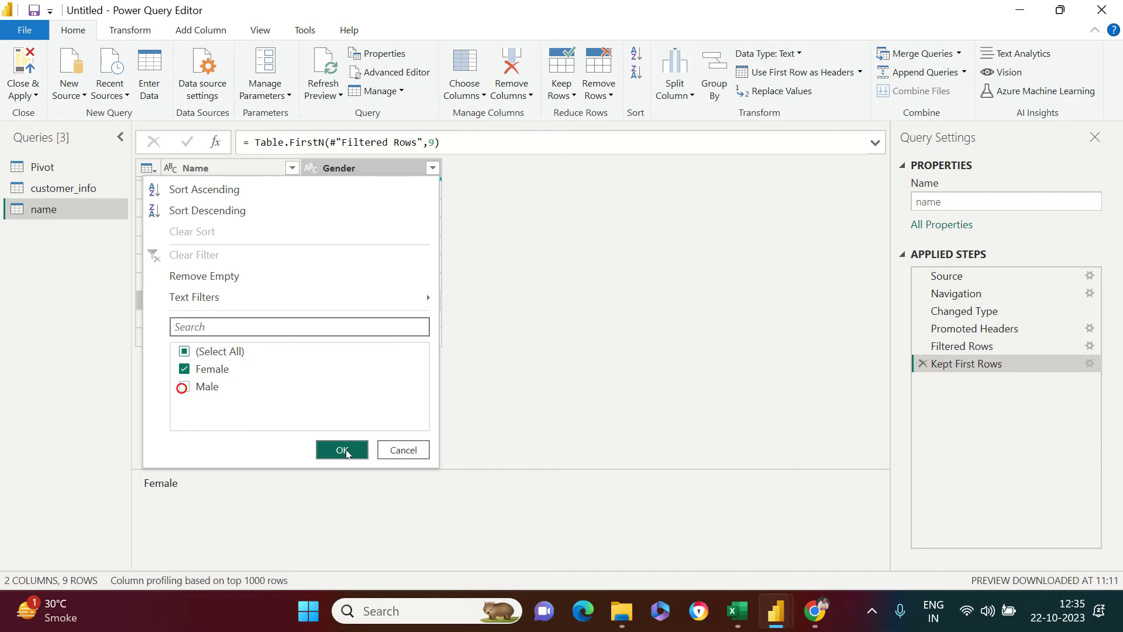
left_click(344, 451)
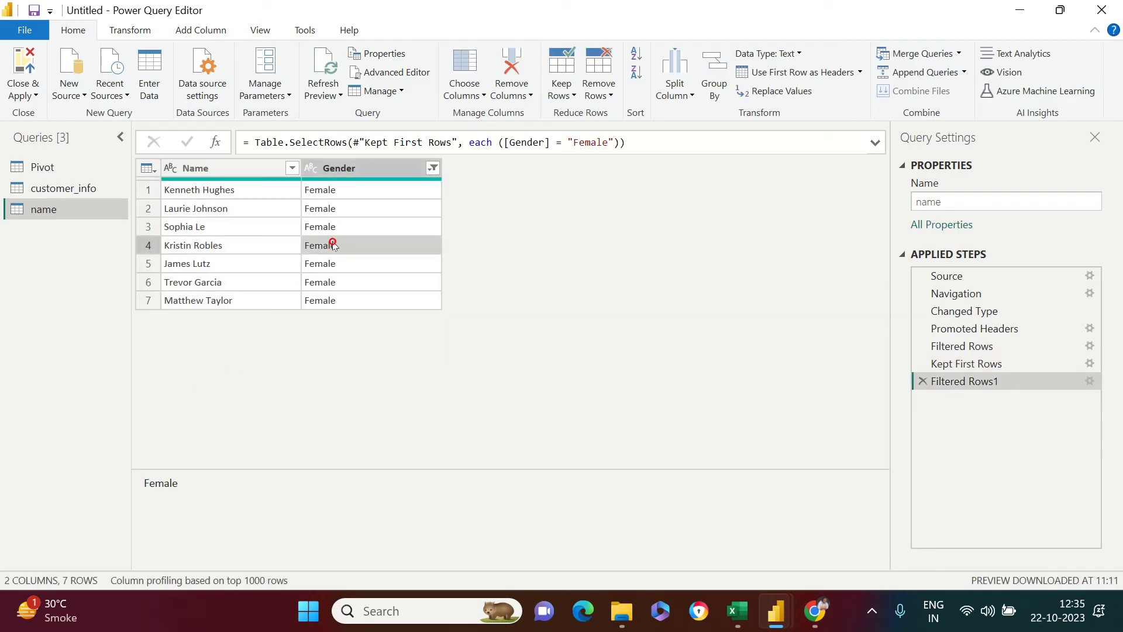
left_click(560, 94)
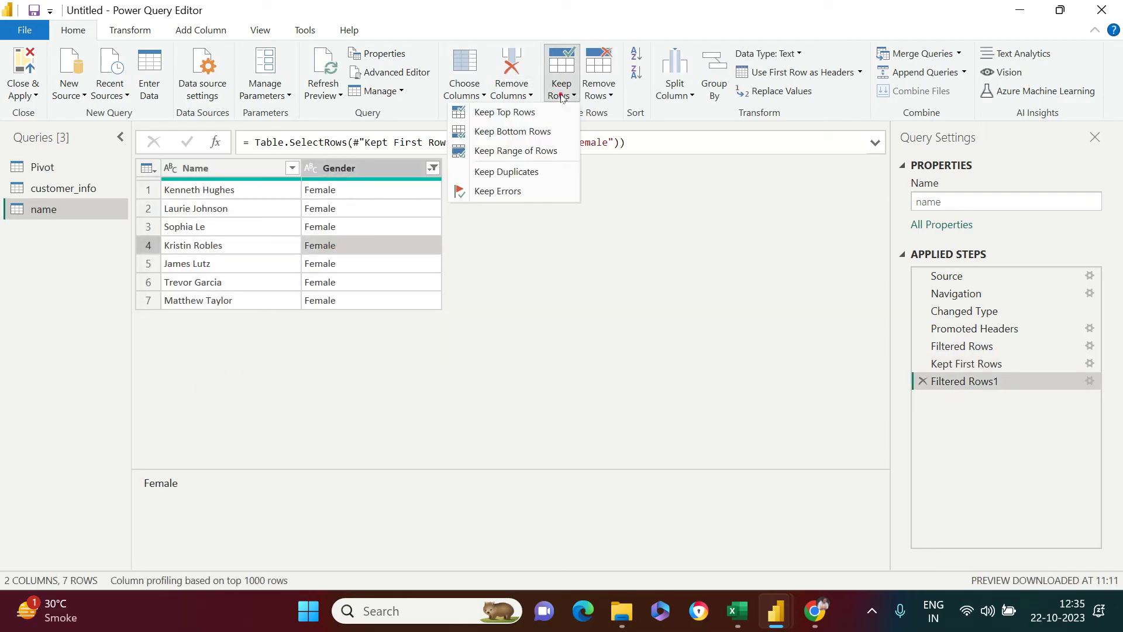
- Keep the top 7 rows and apply the changes to Power BI Desktop
left_click(538, 115)
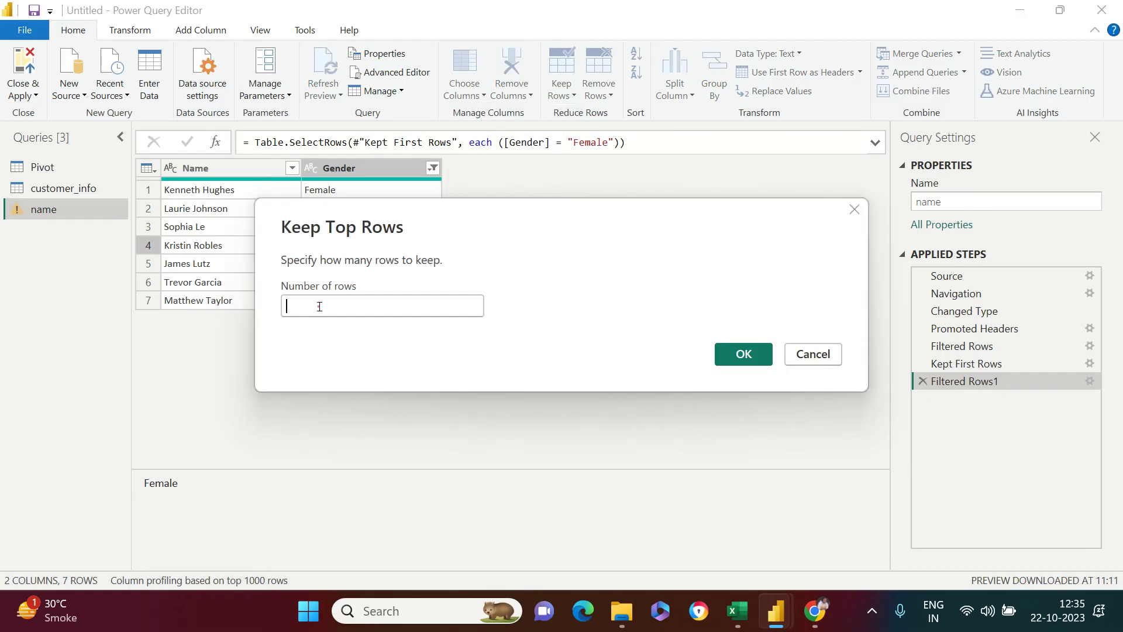
type("7")
left_click(757, 354)
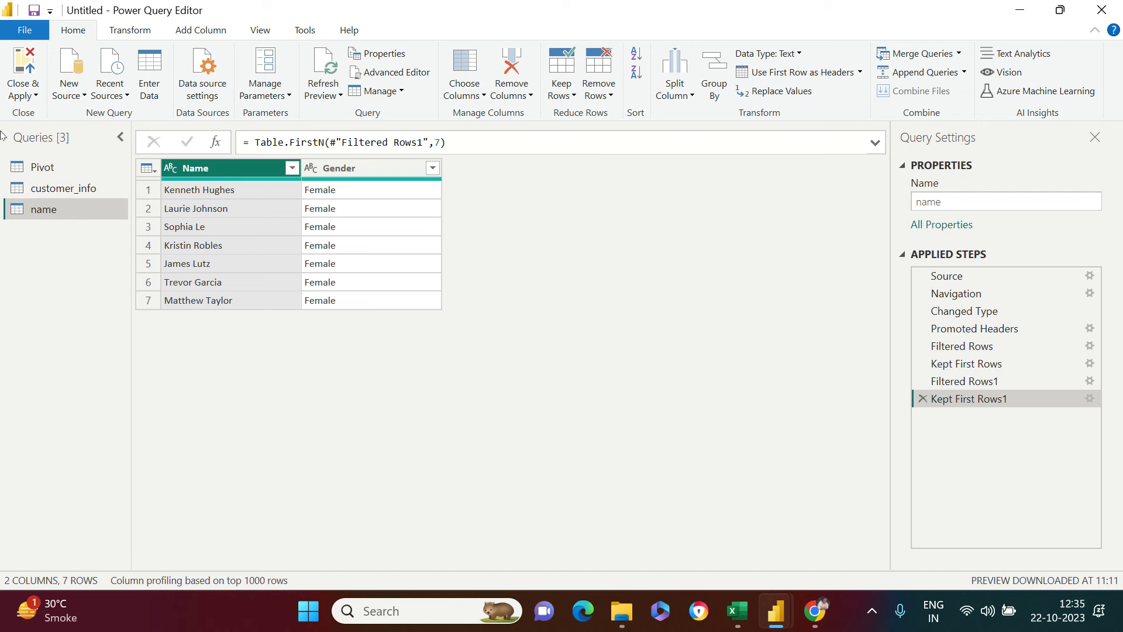
left_click(23, 67)
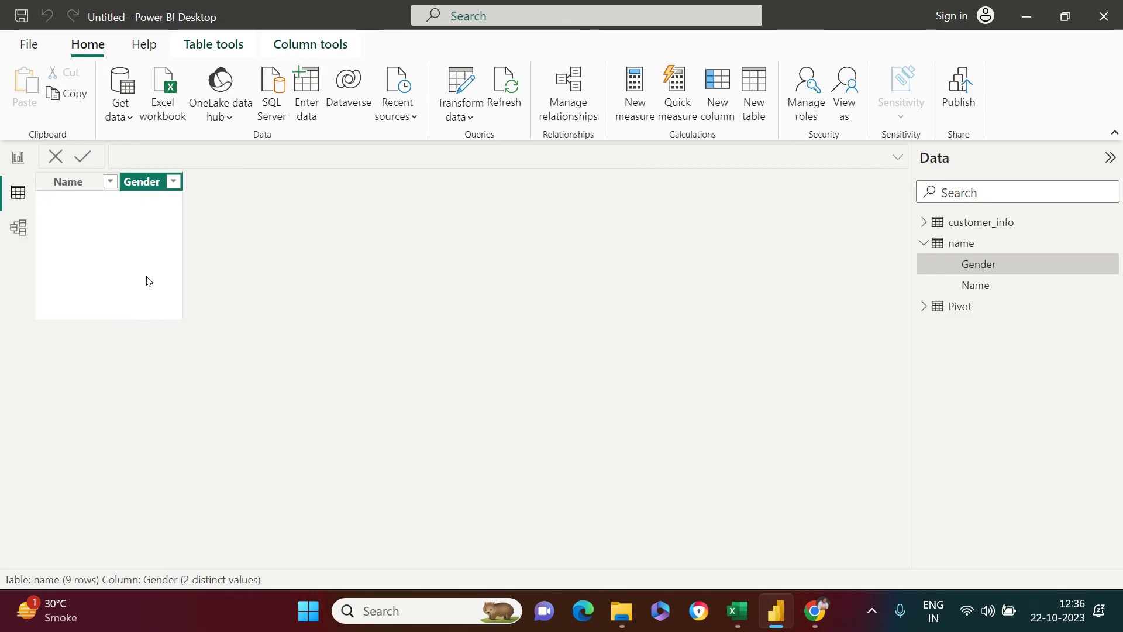
- Select the Name column to confirm the table holds 7 Female rows
left_click(96, 233)
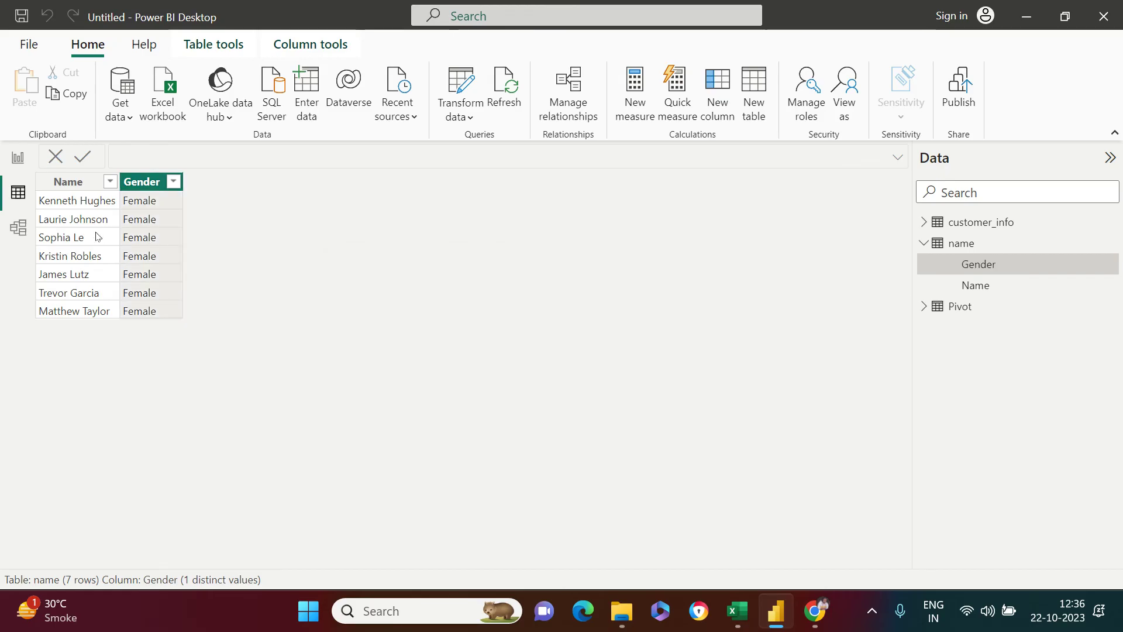